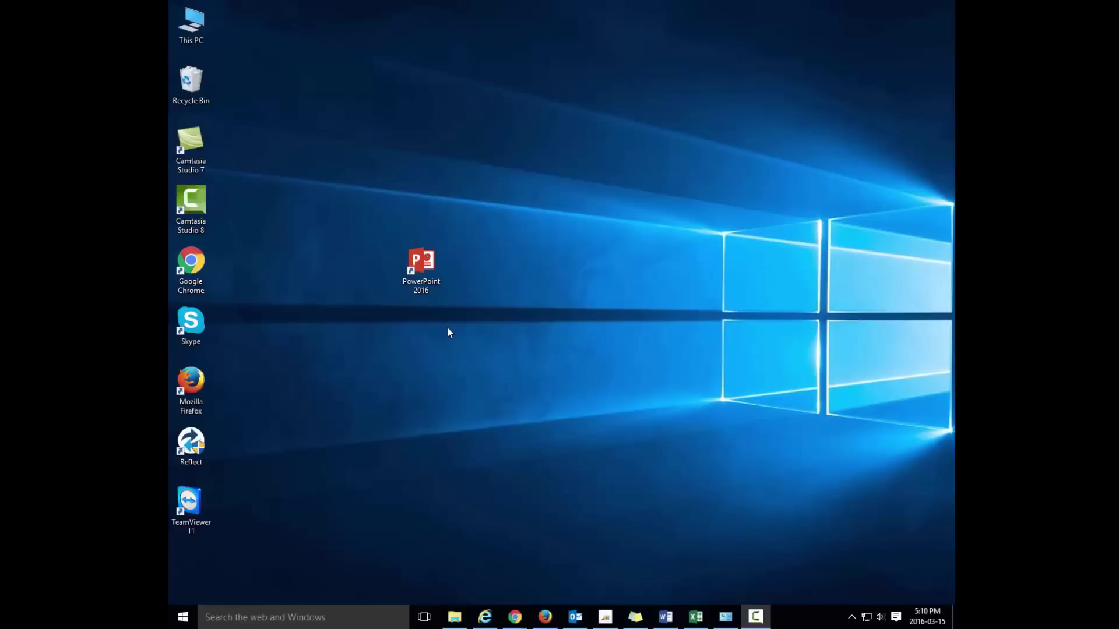
Launch PowerPoint 2016, start a Blank Presentation and go to the File backstage view.
{"action": "left_click", "coordinate": [419, 272]}
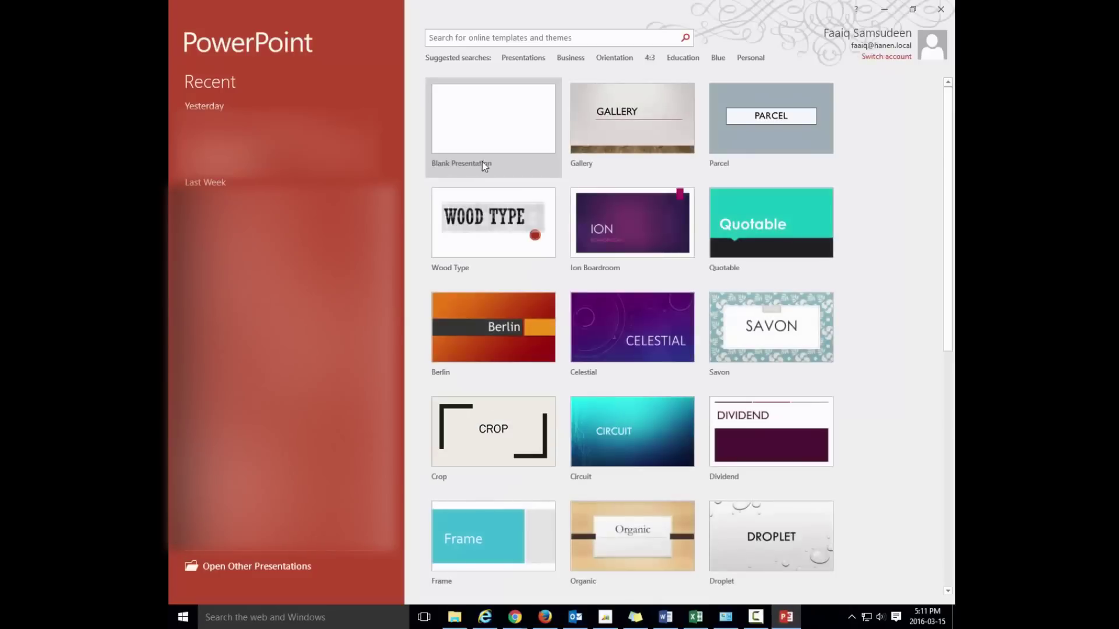
{"action": "left_click", "coordinate": [489, 143]}
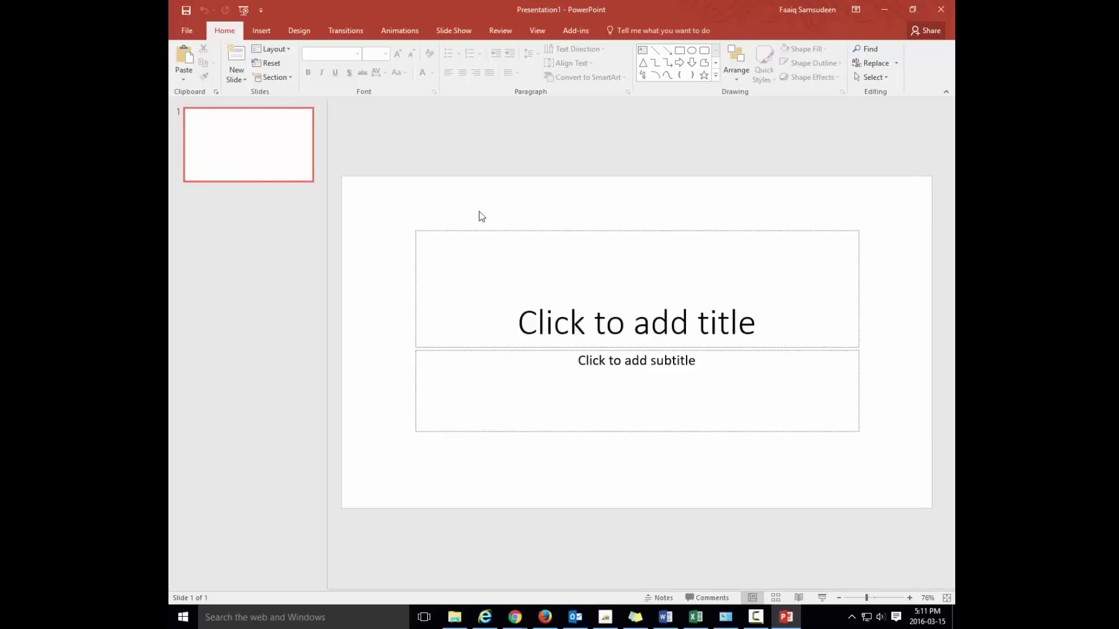
{"action": "left_click", "coordinate": [260, 194]}
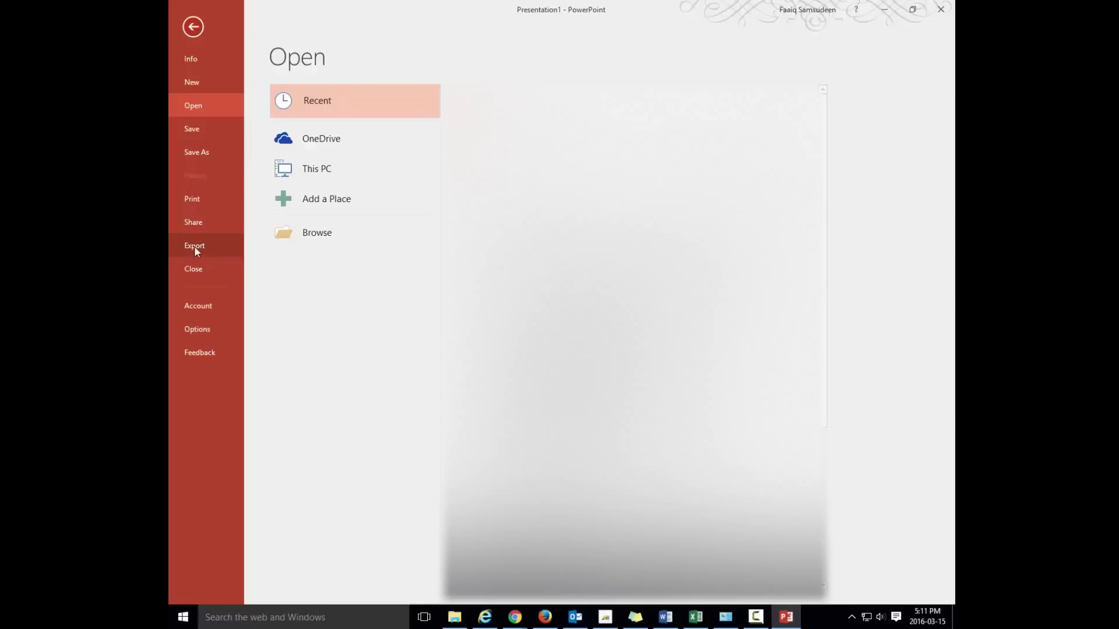
Choose Export, then Package Presentation for CD.
{"action": "left_click", "coordinate": [197, 248]}
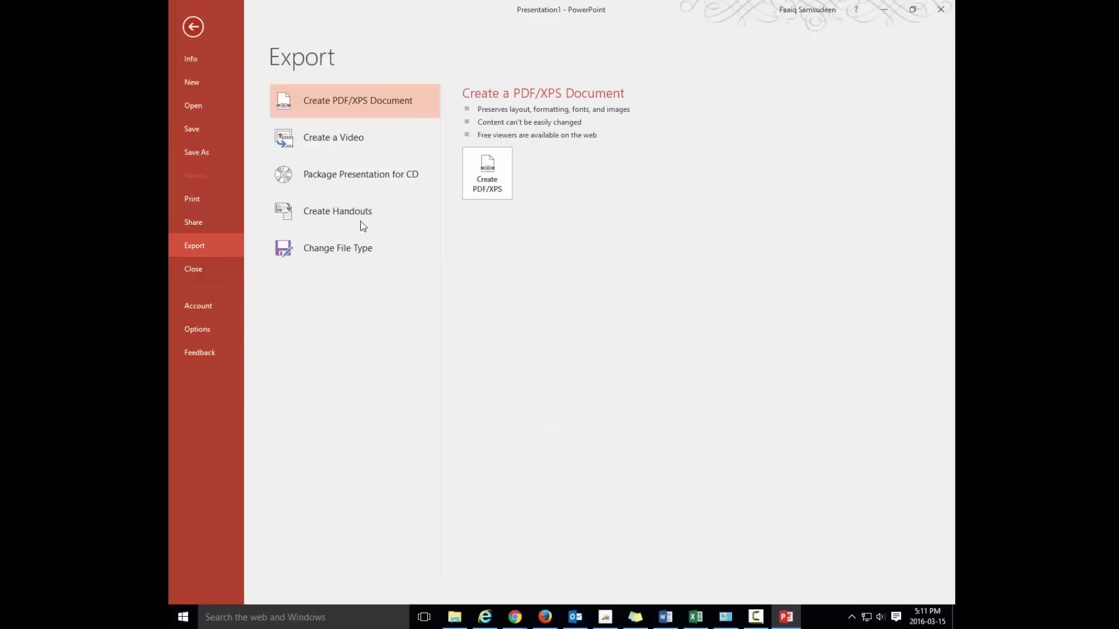
{"action": "left_click", "coordinate": [366, 177]}
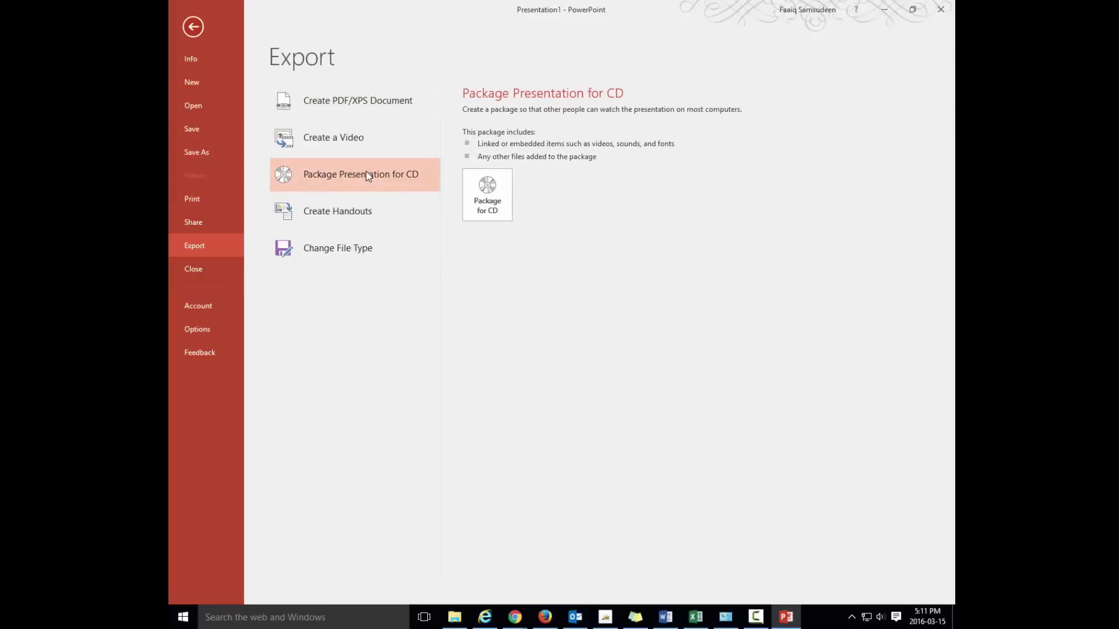
Bring up the Package for CD dialog with Presentation1.pptx listed, and reposition it.
{"action": "left_click", "coordinate": [491, 193]}
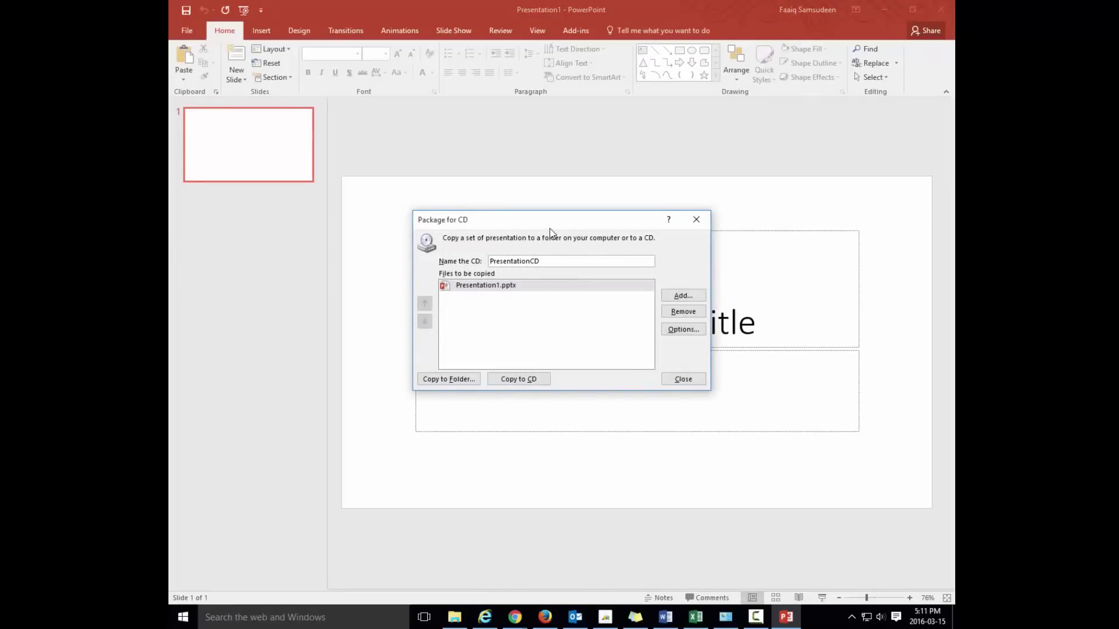
{"action": "left_click_drag", "start_coordinate": [549, 229], "coordinate": [522, 216]}
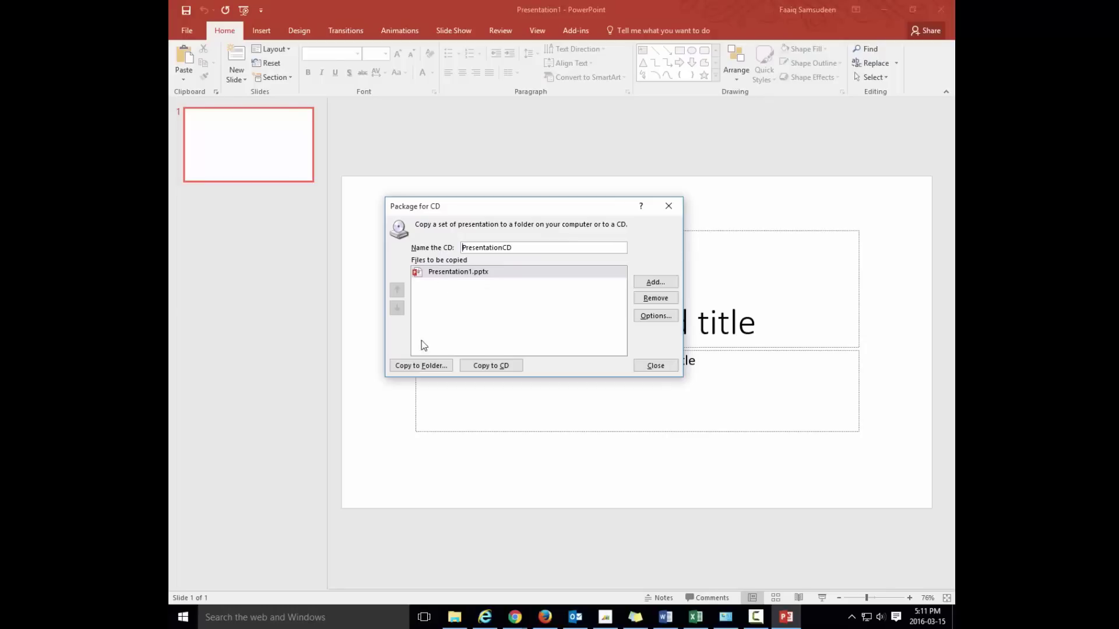
Start Copy to Folder and name the folder PackagePresentation.
{"action": "left_click", "coordinate": [408, 368]}
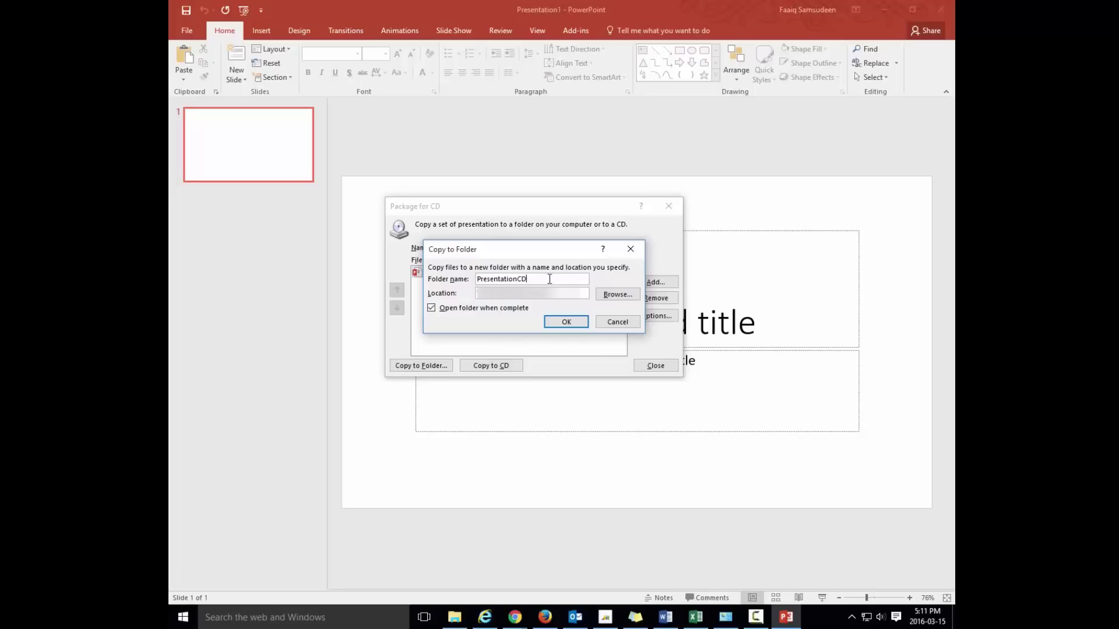
{"action": "left_click_drag", "start_coordinate": [548, 279], "coordinate": [441, 284]}
{"action": "type", "text": "Pa"}
{"action": "type", "text": "ckage"}
{"action": "type", "text": "Pre"}
{"action": "type", "text": "sentation"}
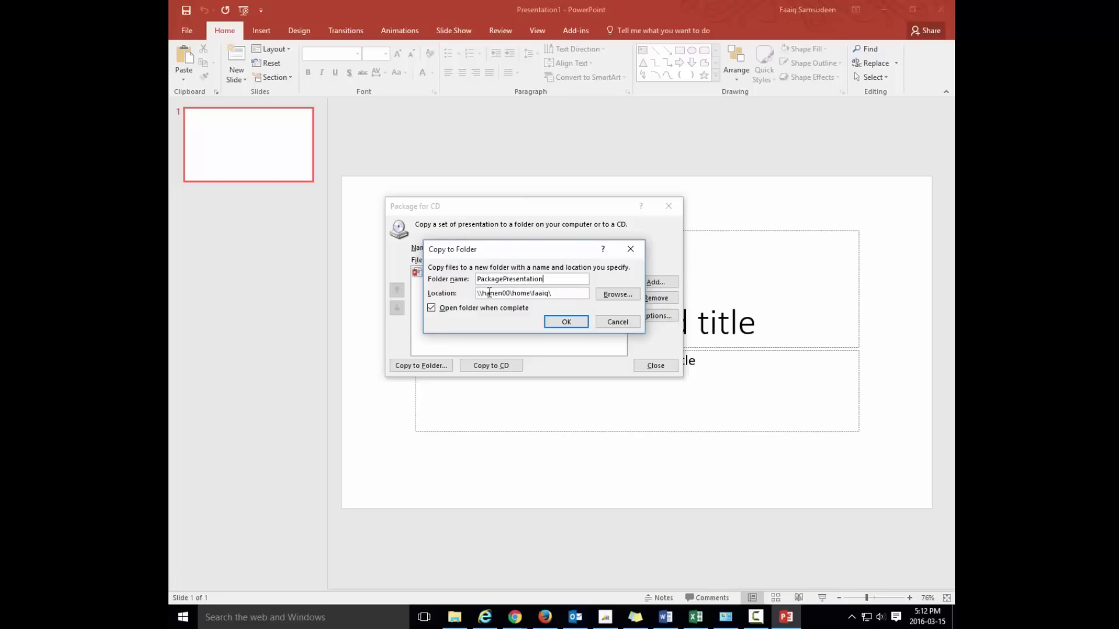
Browse and select the Desktop as the package's destination location.
{"action": "left_click", "coordinate": [611, 298]}
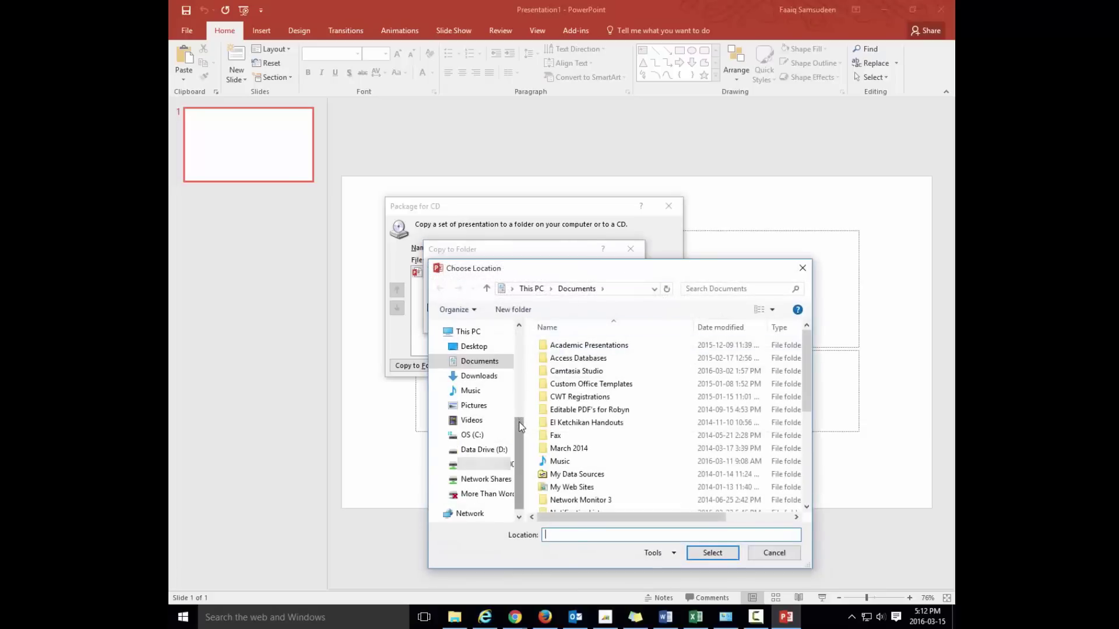
{"action": "mouse_move", "coordinate": [520, 427]}
{"action": "left_mouse_down"}
{"action": "mouse_move", "coordinate": [519, 350]}
{"action": "mouse_move", "coordinate": [523, 397]}
{"action": "left_mouse_up"}
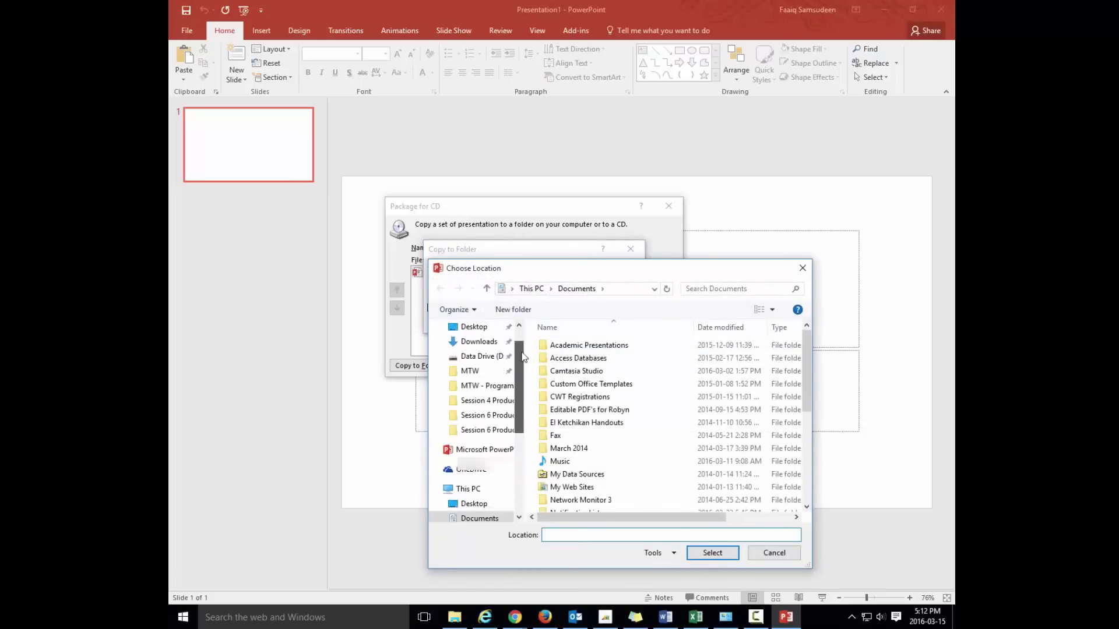
{"action": "mouse_move", "coordinate": [475, 415]}
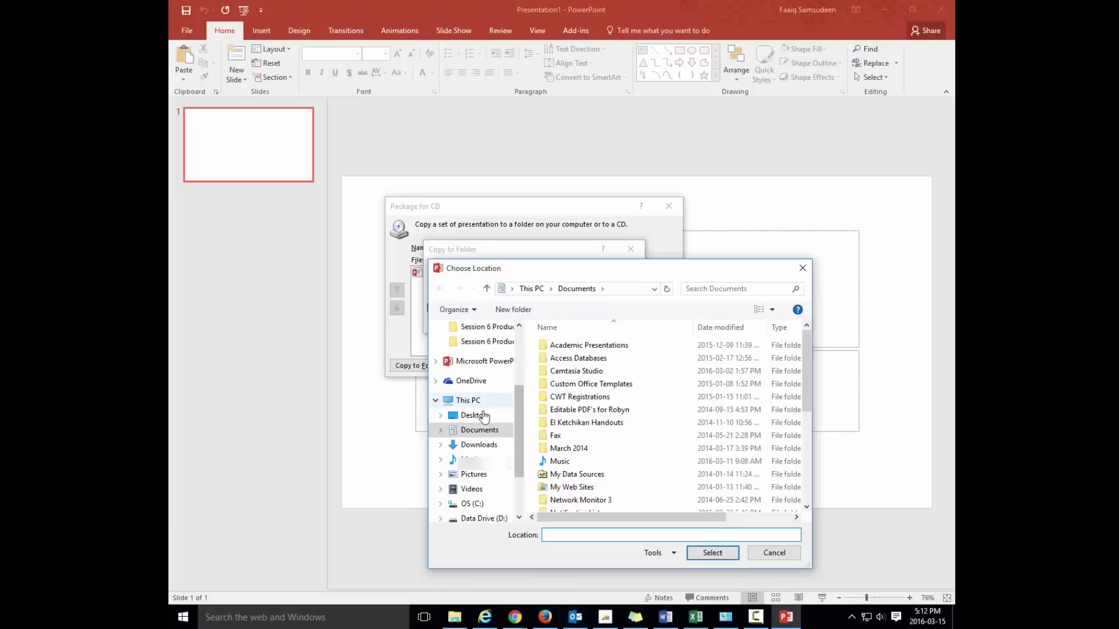
{"action": "left_click", "coordinate": [483, 418]}
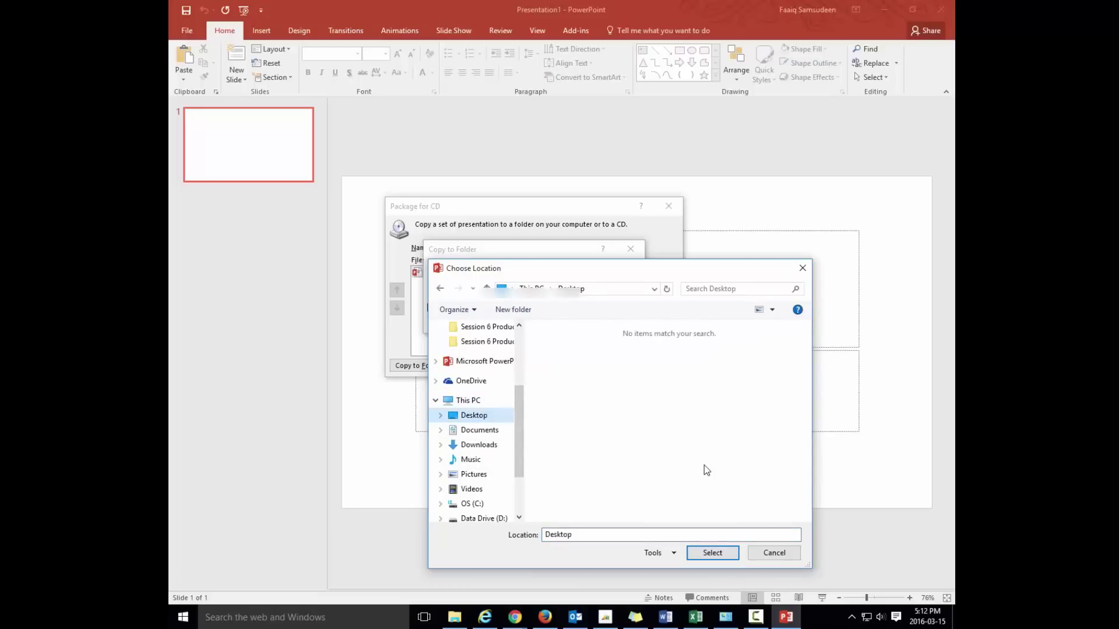
{"action": "left_click", "coordinate": [710, 553]}
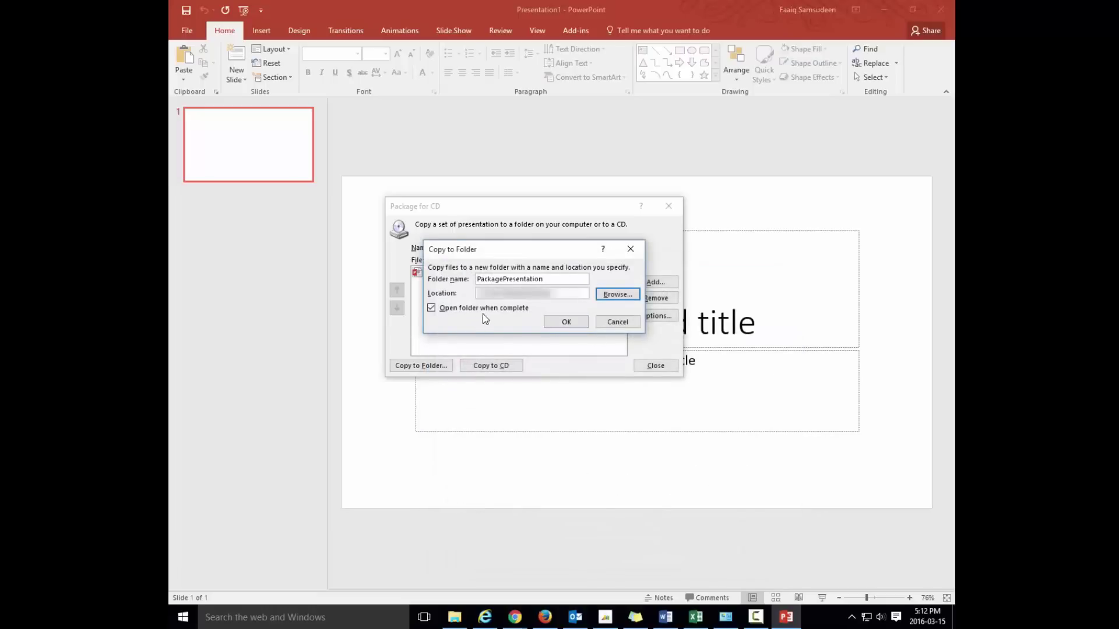
Confirm the copy and include linked files, producing the PackagePresentation folder on the Desktop.
{"action": "left_click", "coordinate": [562, 324]}
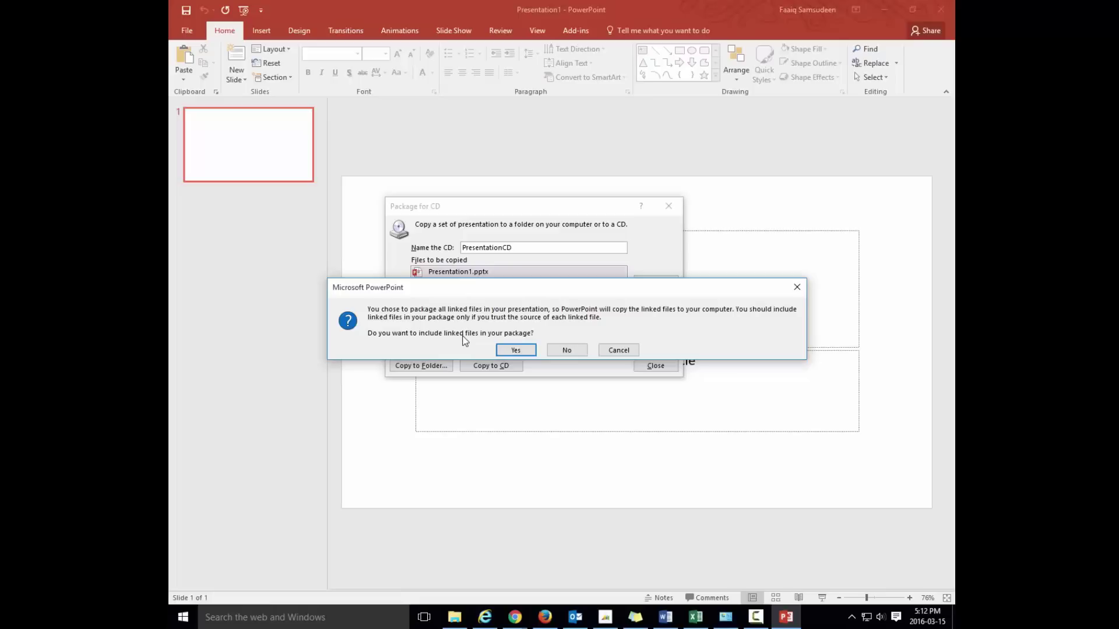
{"action": "left_click", "coordinate": [528, 350]}
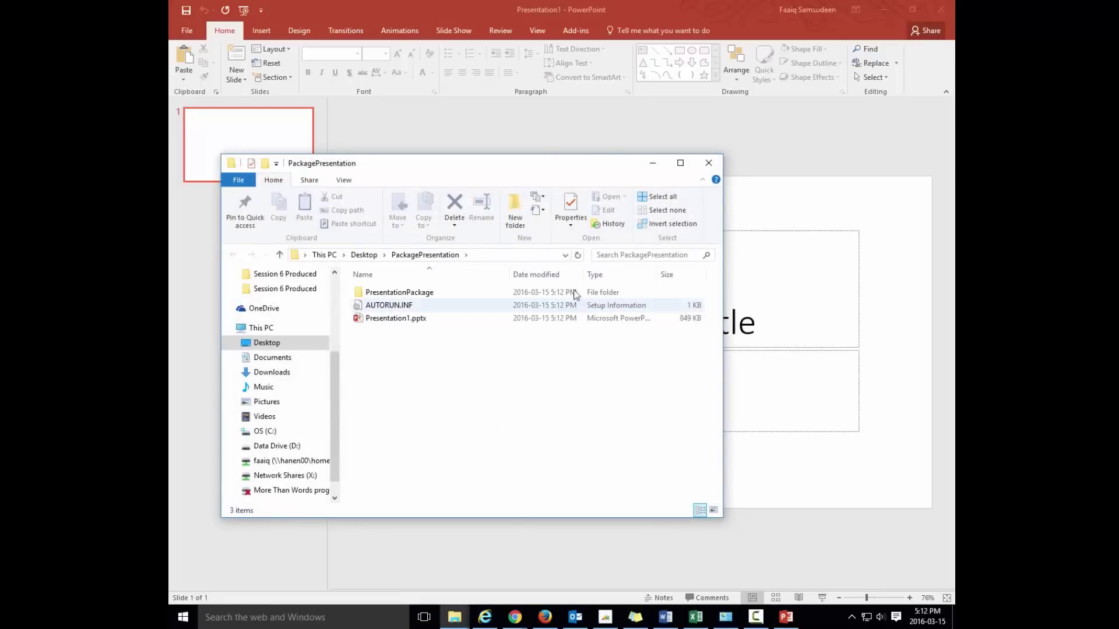
{"action": "left_click_drag", "start_coordinate": [551, 162], "coordinate": [574, 163]}
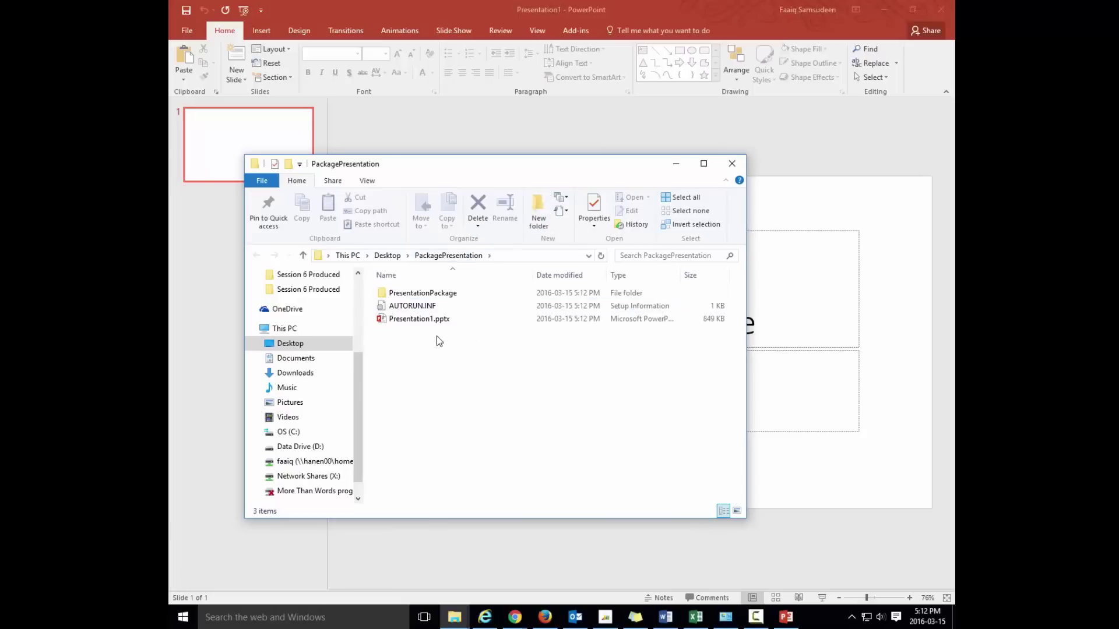